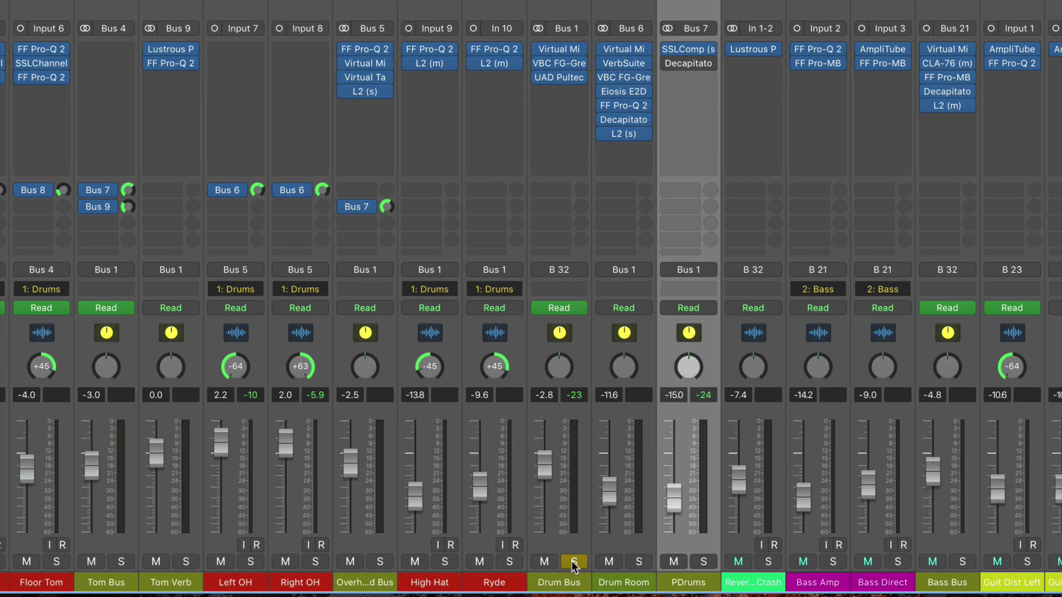
- Move the solo from the Drum Bus to the PDrums channel and open the SSLComp plug-in on PDrums
click(573, 562)
click(703, 562)
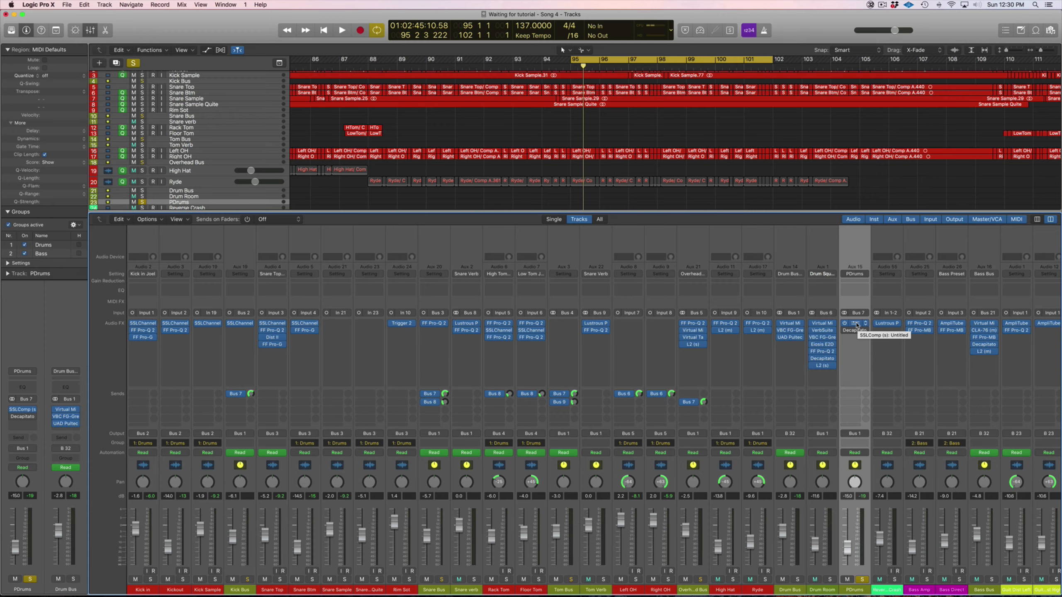
click(855, 325)
drag(623, 168, 689, 192)
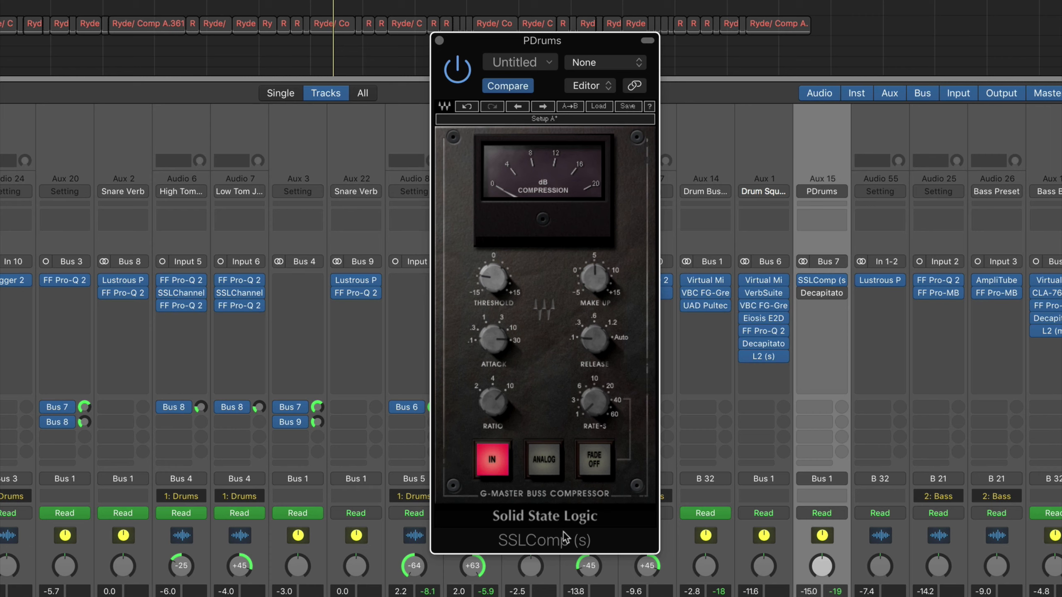
- Examine the attack, release and make-up settings of the SSL bus compressor on PDrums
mouse_move(496, 347)
mouse_move(595, 337)
click(590, 287)
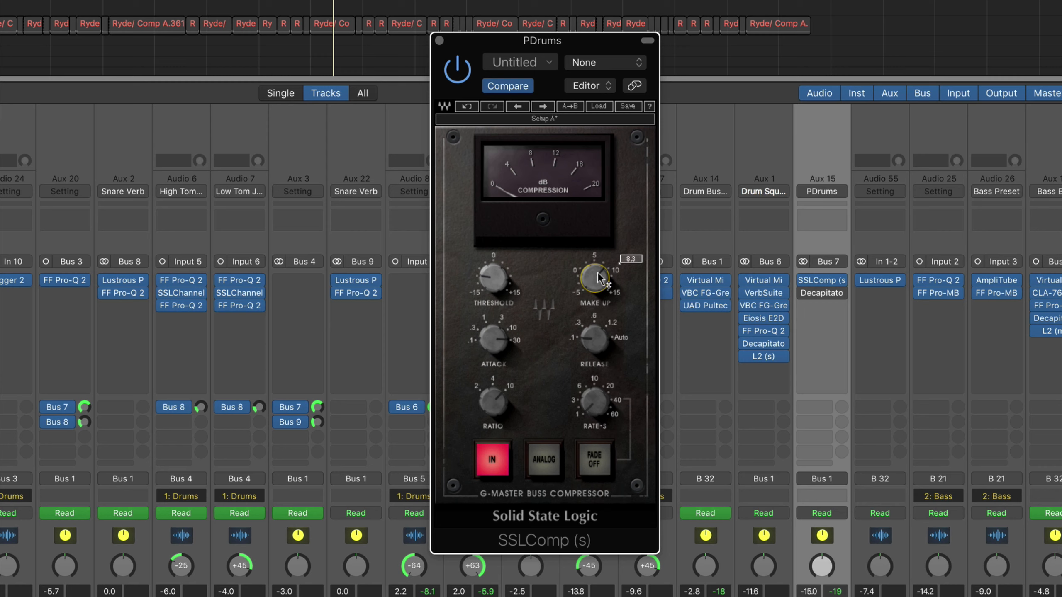
- Compare the PDrums sound with SSLComp bypassed and active, leave it active and close the plug-in window
click(461, 72)
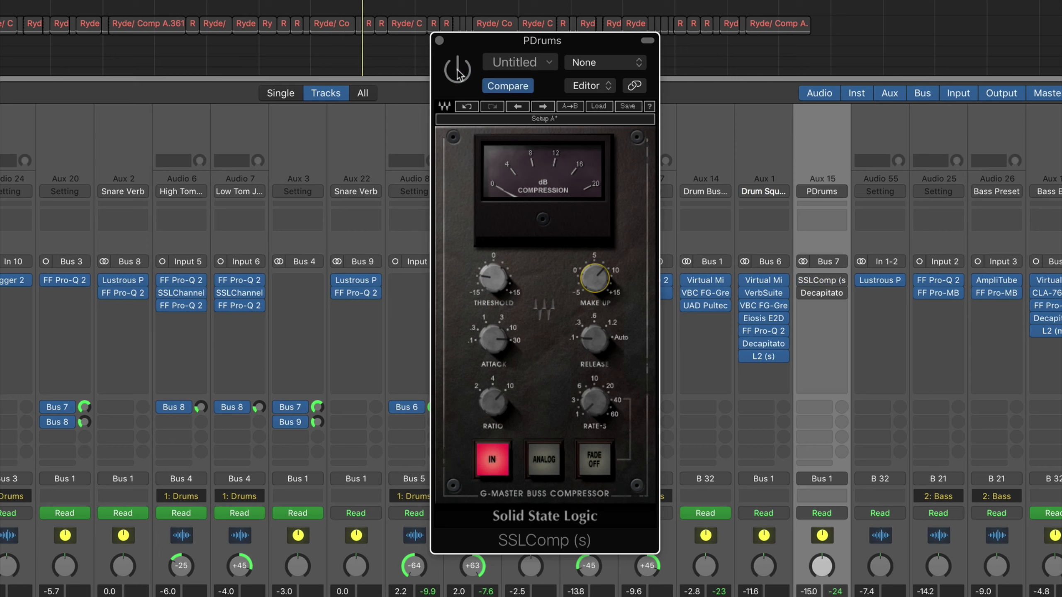
click(459, 73)
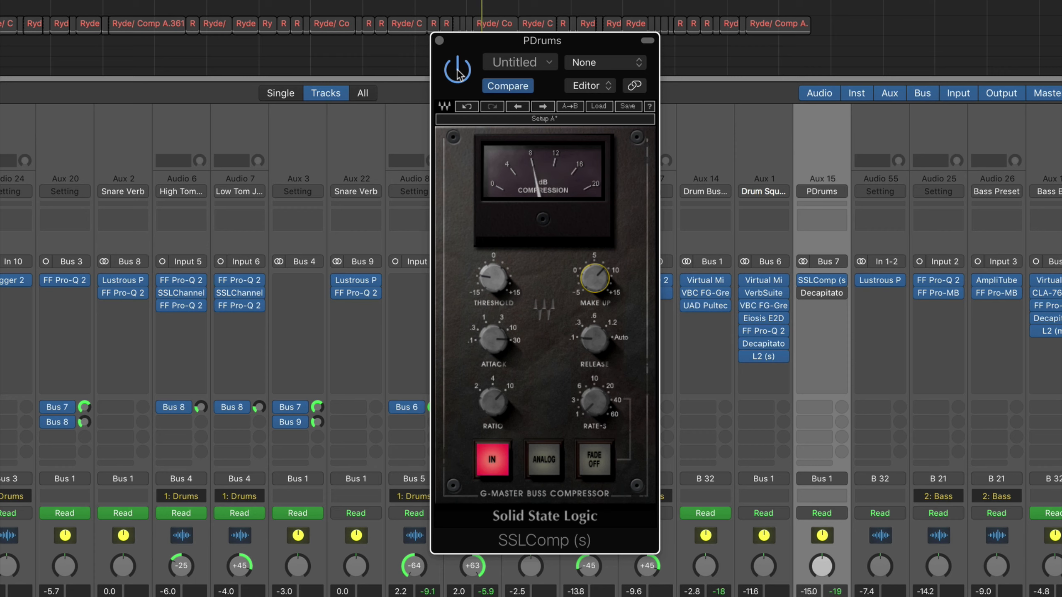
click(459, 72)
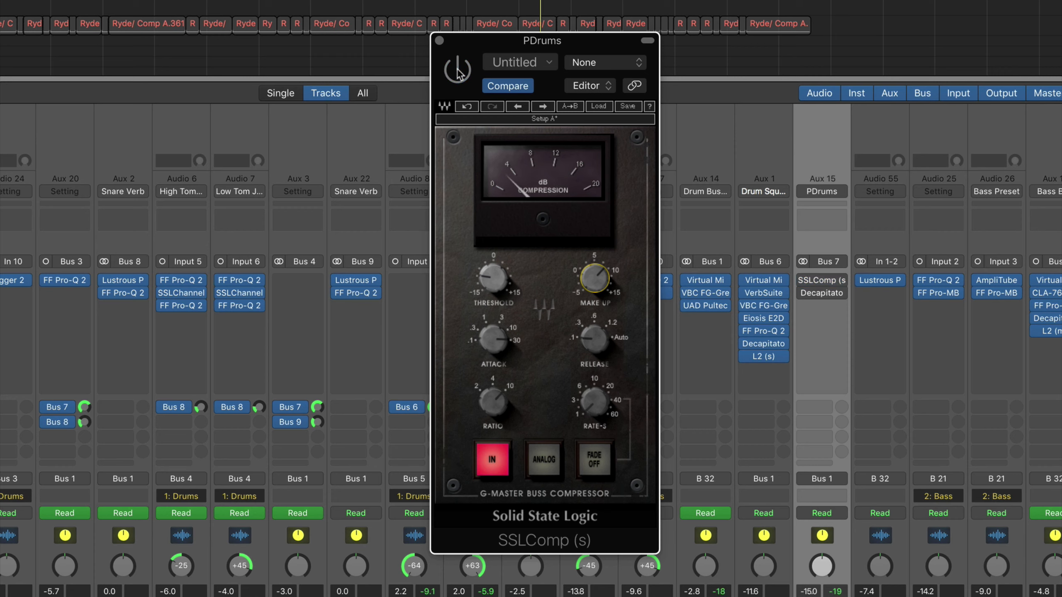
click(459, 73)
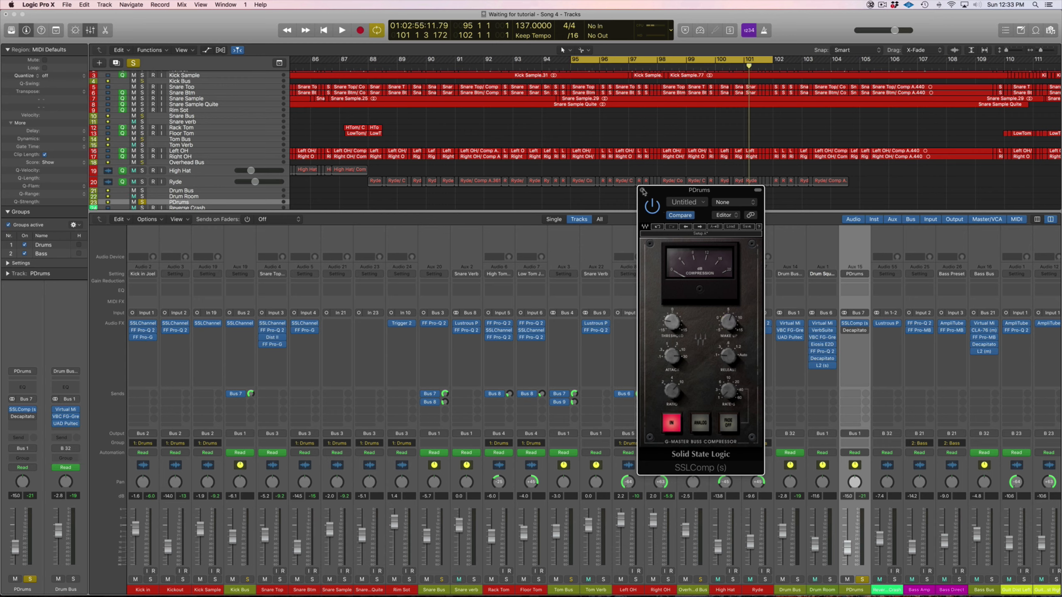
click(643, 191)
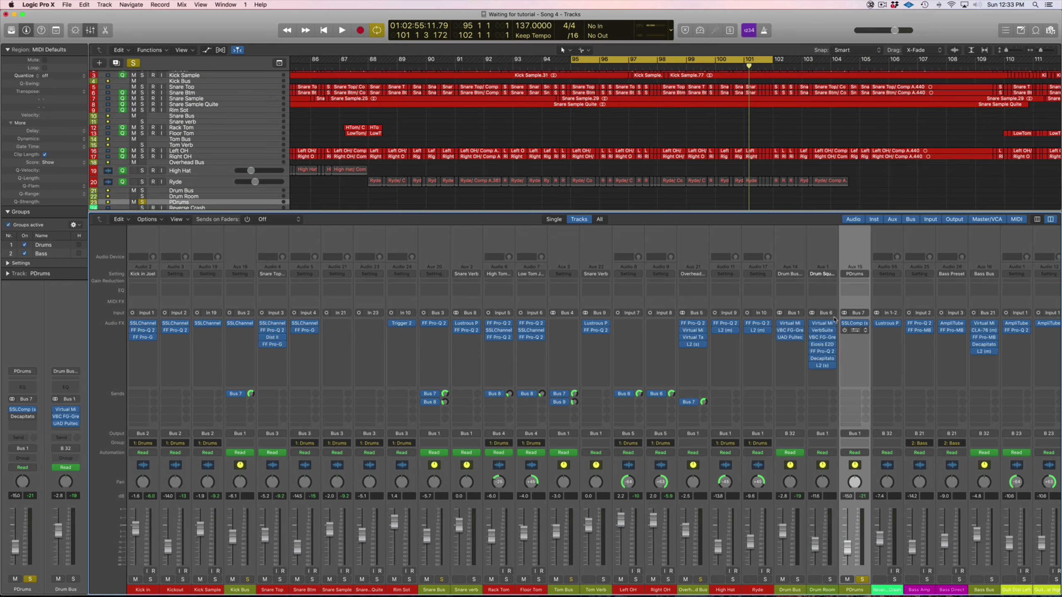
- Open the Decapitator on PDrums and enable it, comparing the drums with and without it during playback
click(854, 331)
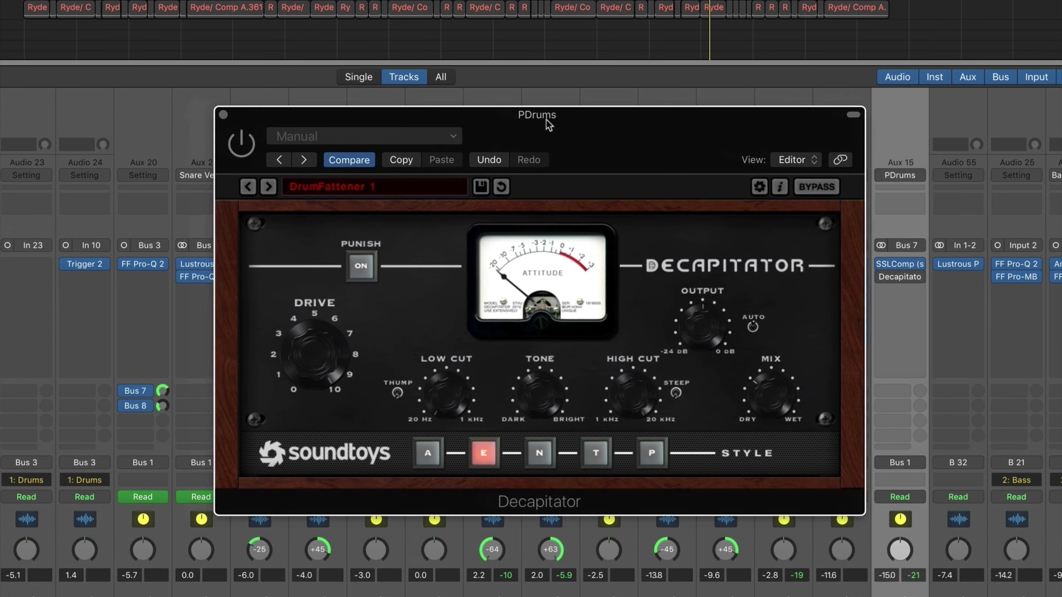
drag(547, 120, 557, 121)
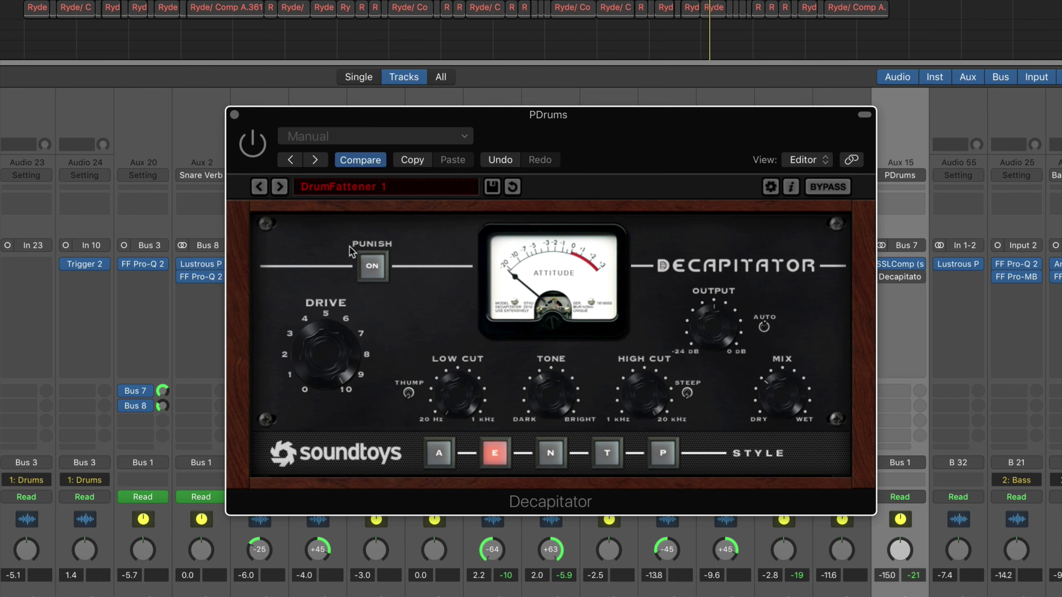
drag(406, 119, 379, 137)
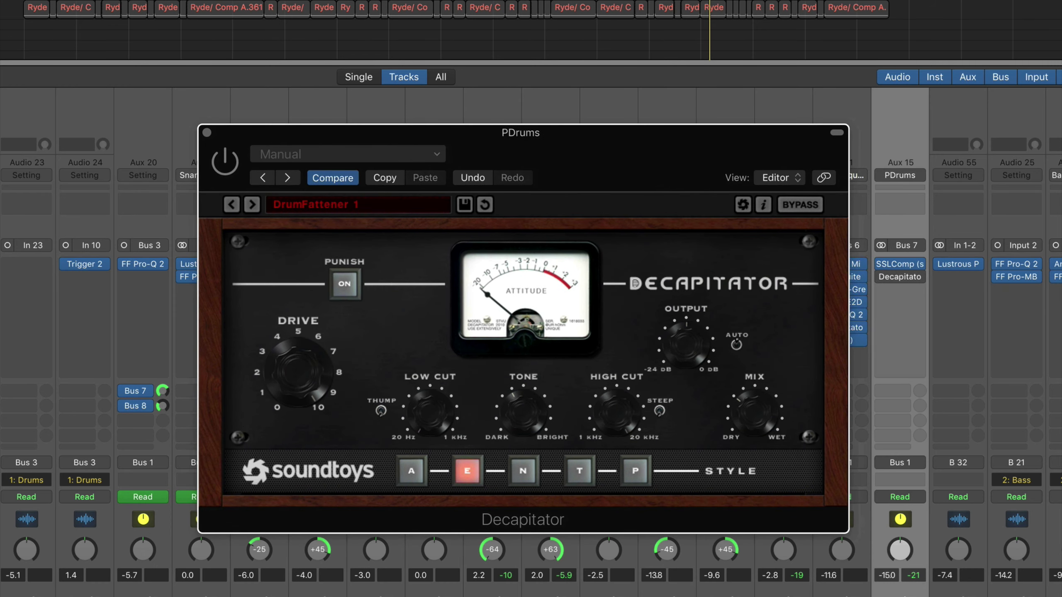
click(326, 29)
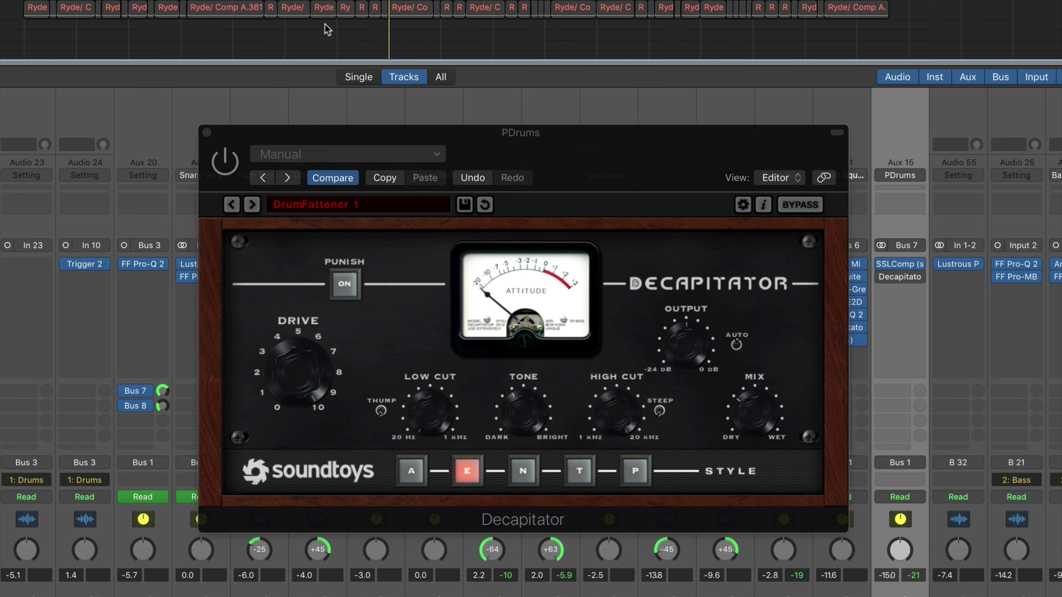
click(226, 168)
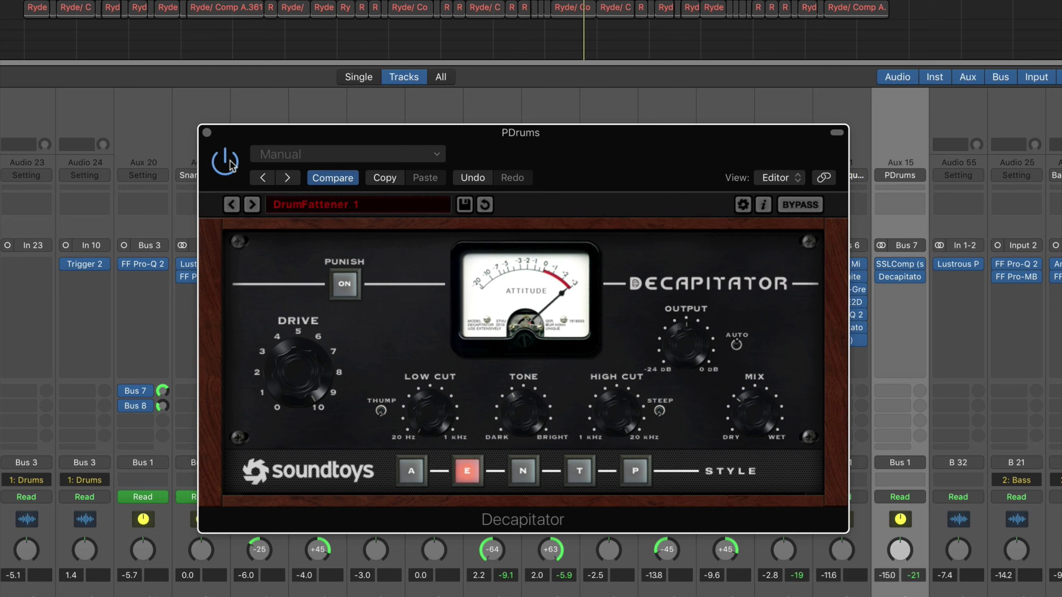
click(230, 163)
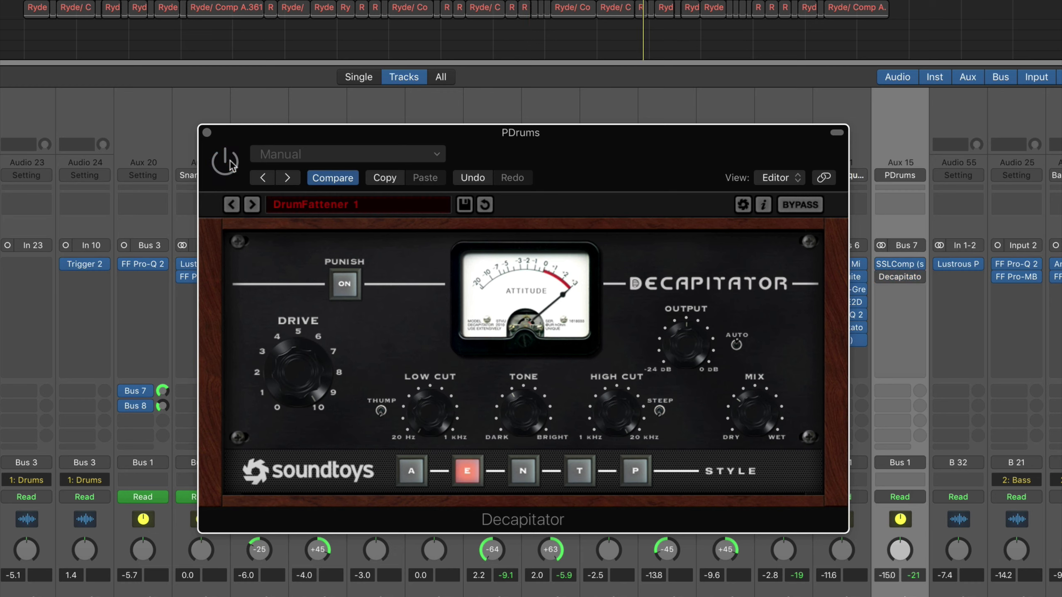
click(230, 163)
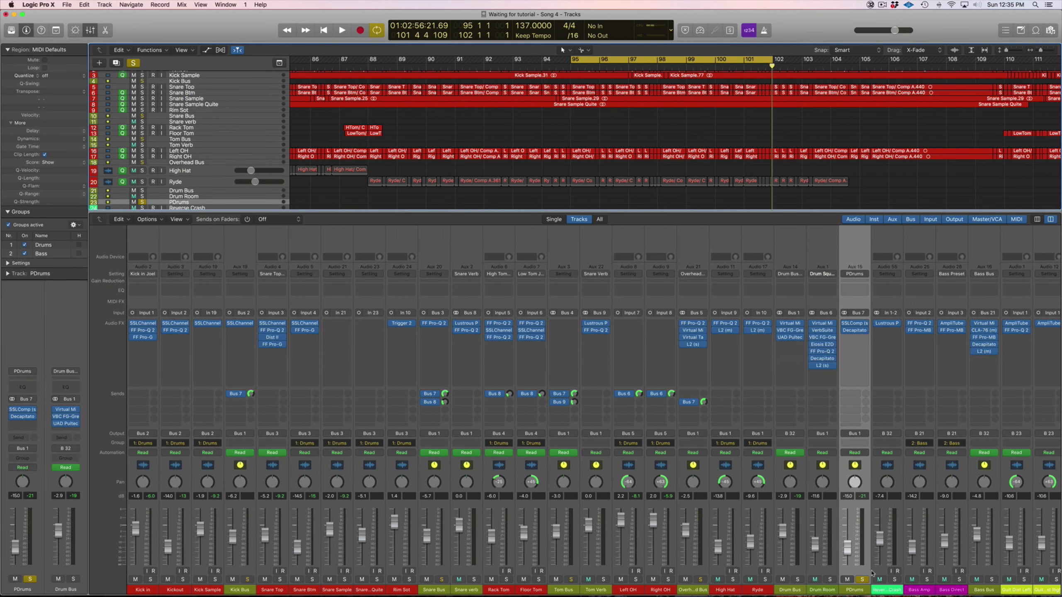
- Move the solo from PDrums back to the Drum Bus, and select the Drum Room and PDrums channels in turn
click(863, 580)
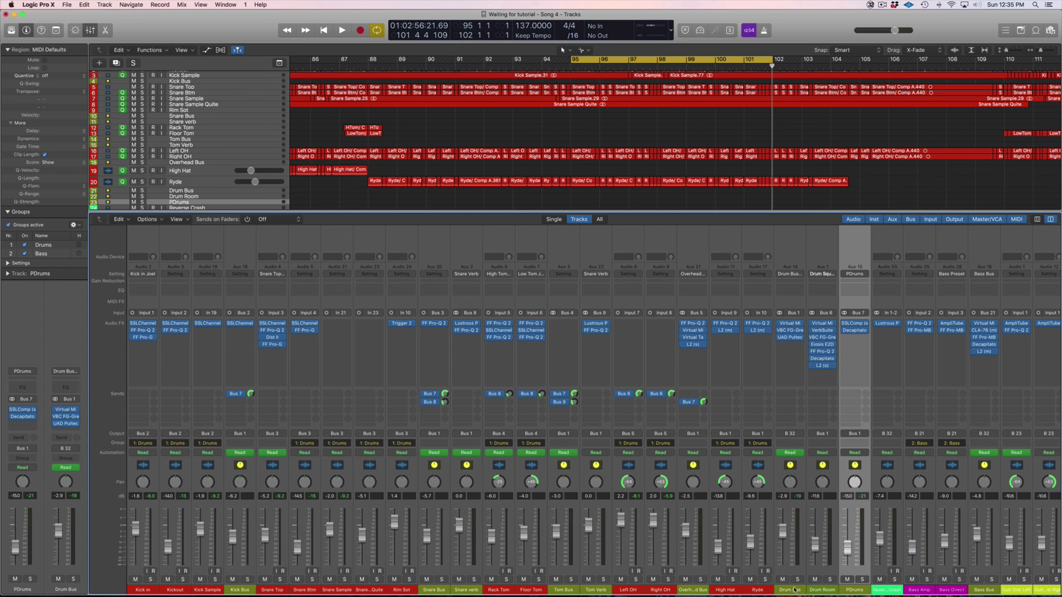
click(794, 590)
click(798, 580)
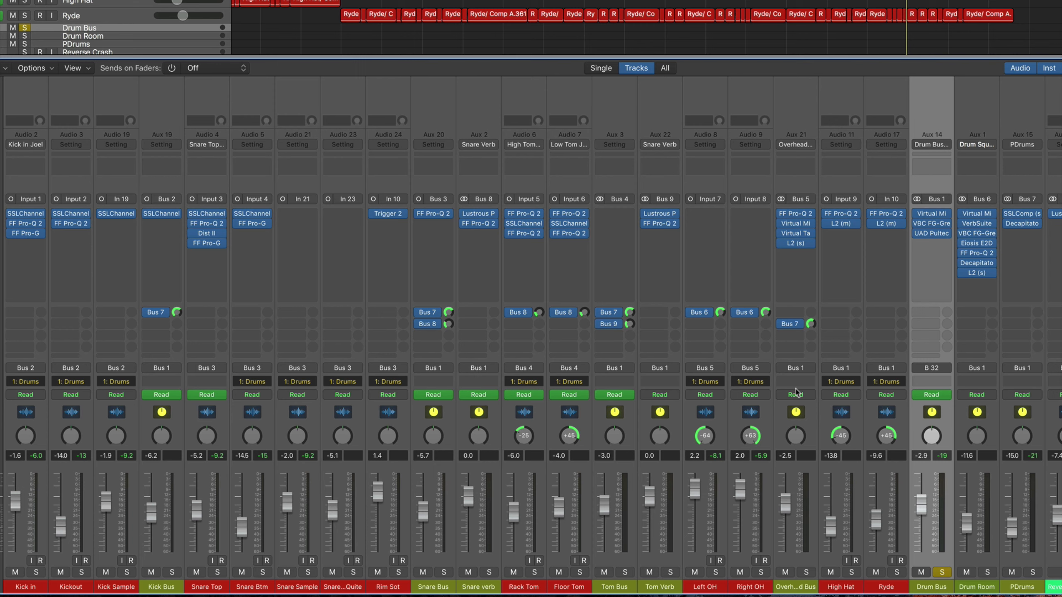
click(984, 590)
click(1027, 589)
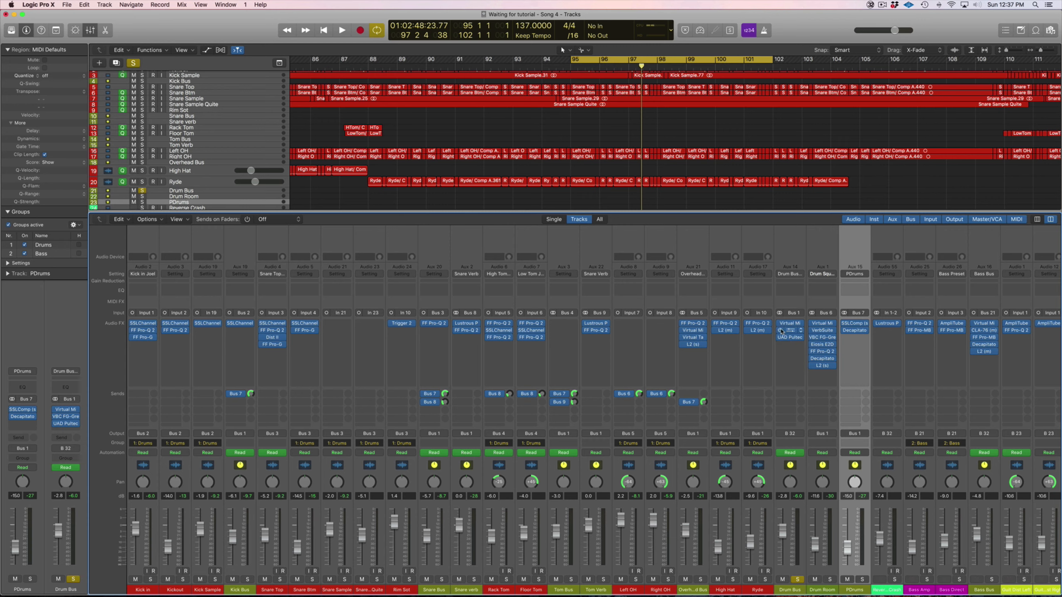
- Bypass the VBC FG-Grey and UAD Pultec on the Drum Bus and open its Virtual Mix Rack
click(780, 330)
click(791, 324)
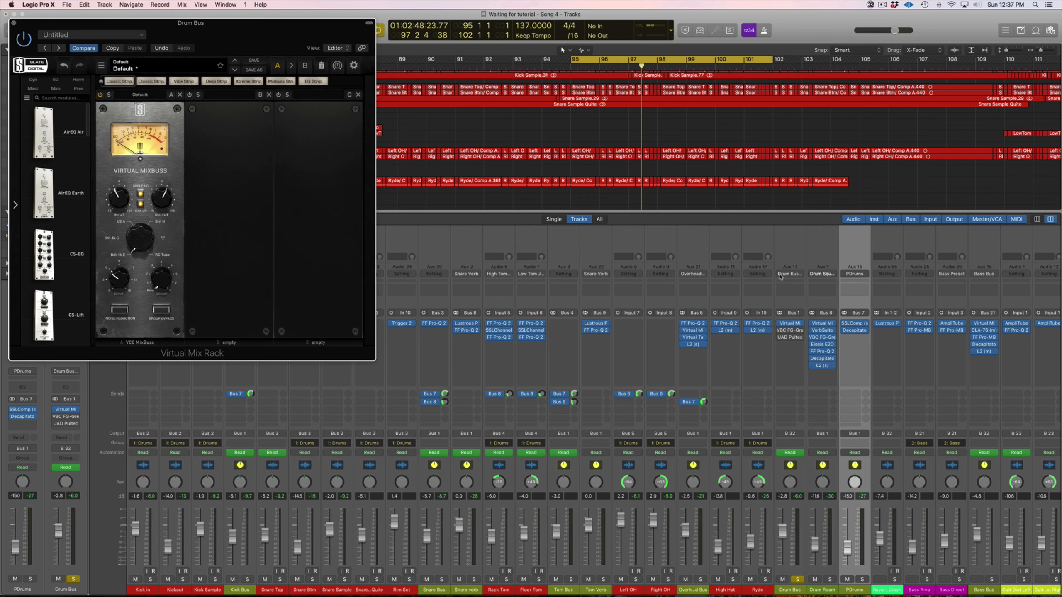
drag(230, 26, 738, 167)
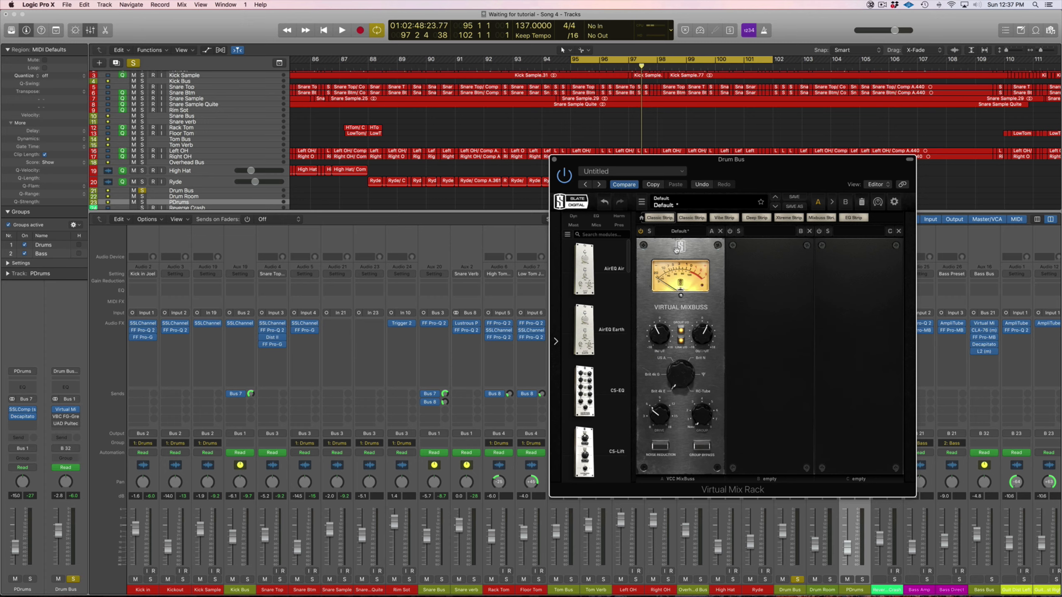
drag(713, 172, 691, 148)
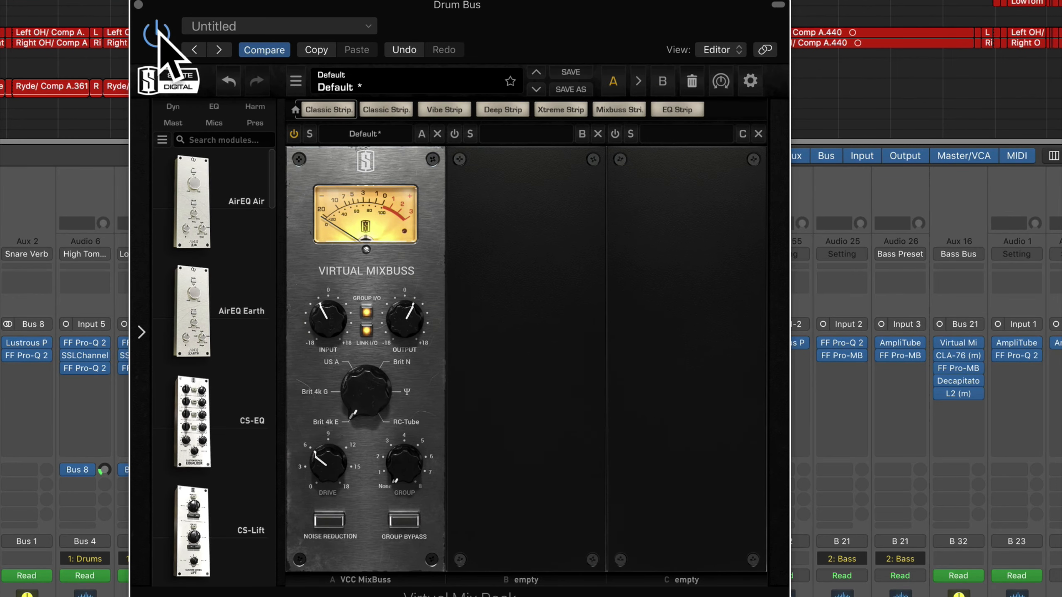
- Compare the Drum Bus with the Virtual Mix Rack bypassed and active, leaving it switched on
click(159, 39)
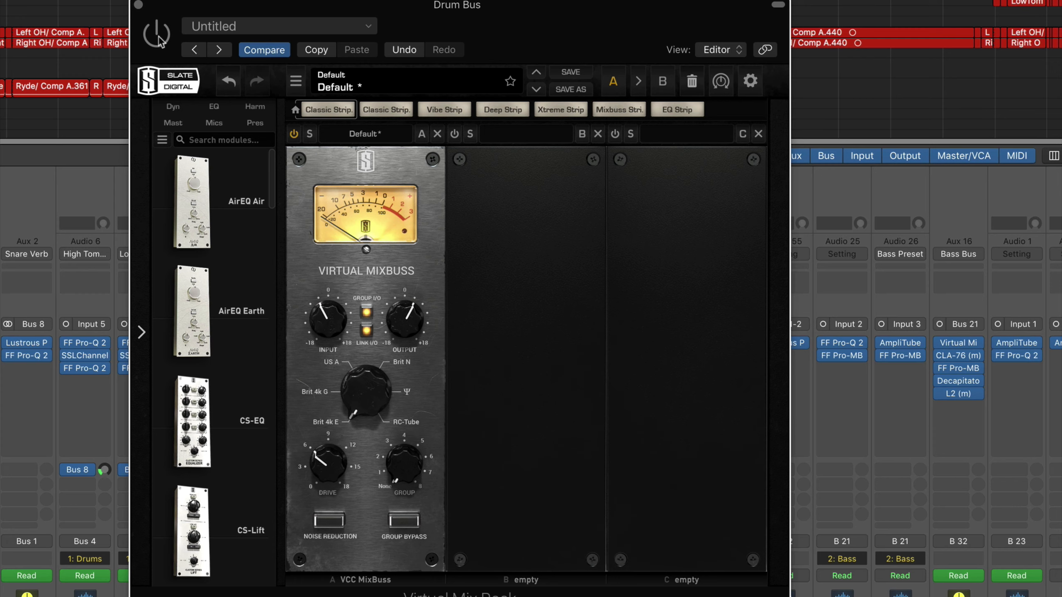
click(159, 38)
click(160, 39)
click(159, 38)
drag(308, 5, 236, 7)
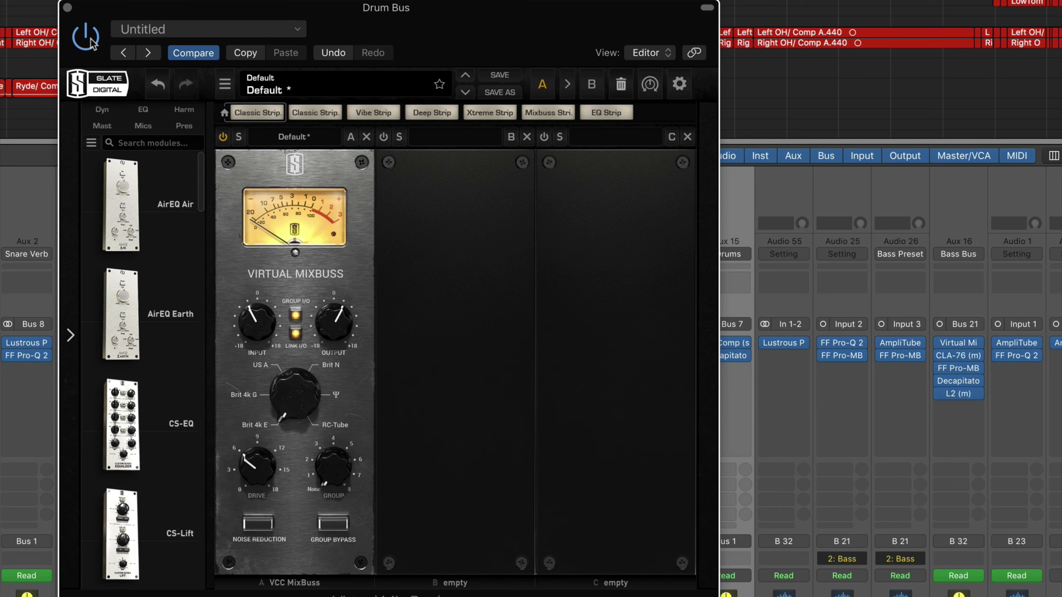
- Try the Virtual Mixbuss input at +18.0 dB during playback, return it to its earlier level and close the rack
key(space)
drag(250, 330, 257, 204)
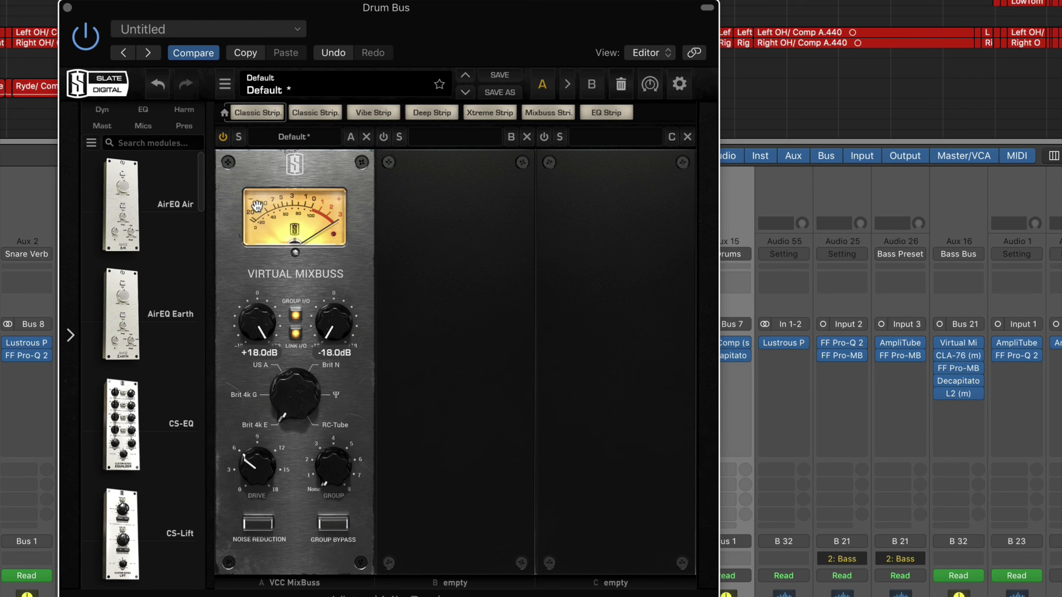
drag(257, 251, 255, 333)
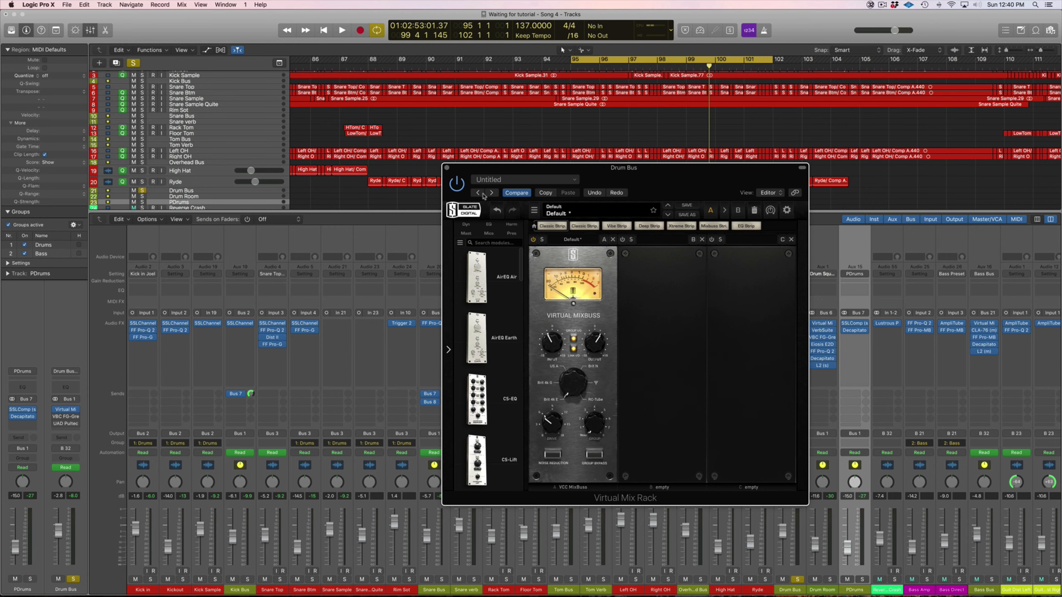
click(448, 168)
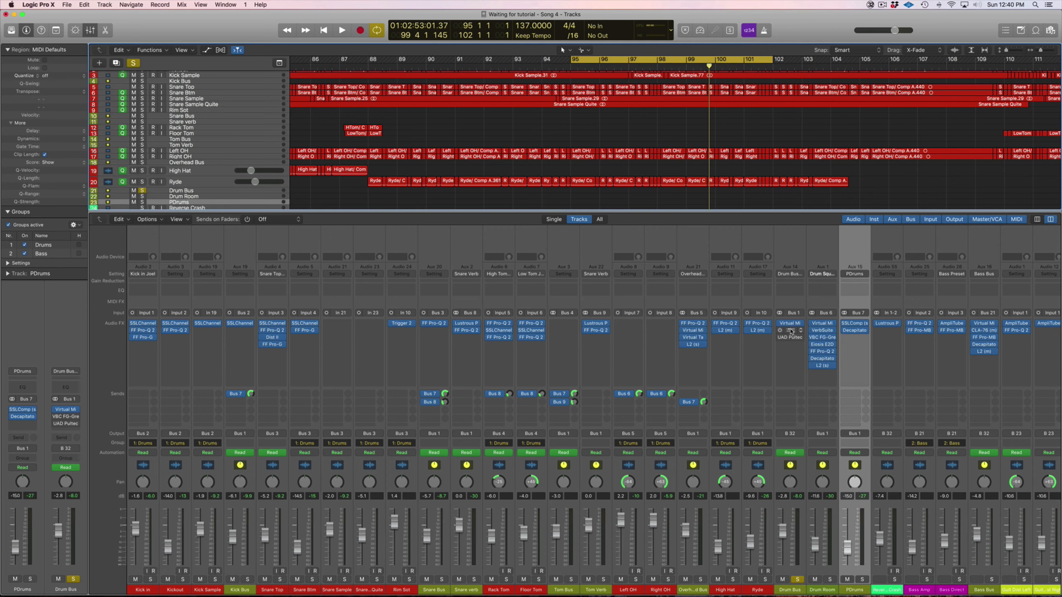
- Open the VBC FG-Grey compressor on the Drum Bus, enable it and review its release and high-pass filter settings
click(791, 330)
drag(656, 203, 659, 264)
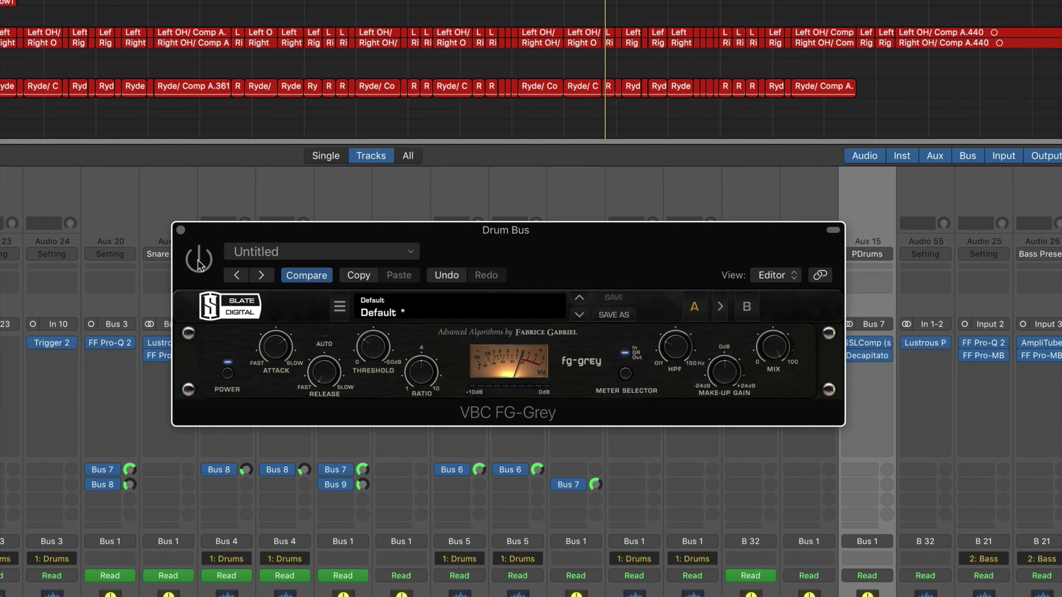
click(199, 263)
mouse_move(323, 373)
mouse_move(670, 348)
drag(467, 235, 424, 131)
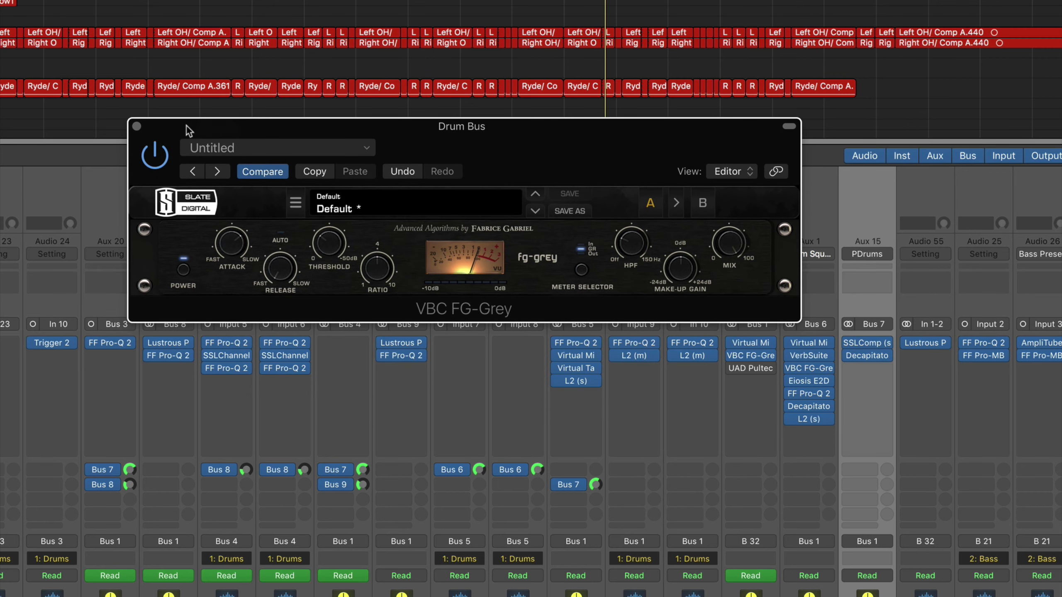
- Compare the Drum Bus with VBC FG-Grey bypassed and active during playback, leave it active and close its window
click(154, 157)
key(space)
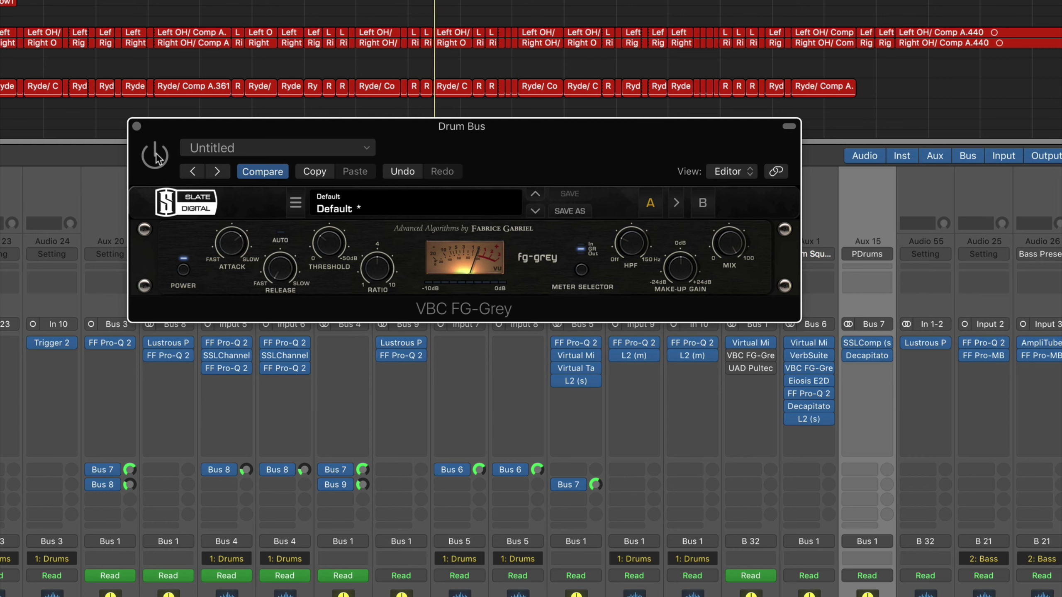
click(154, 156)
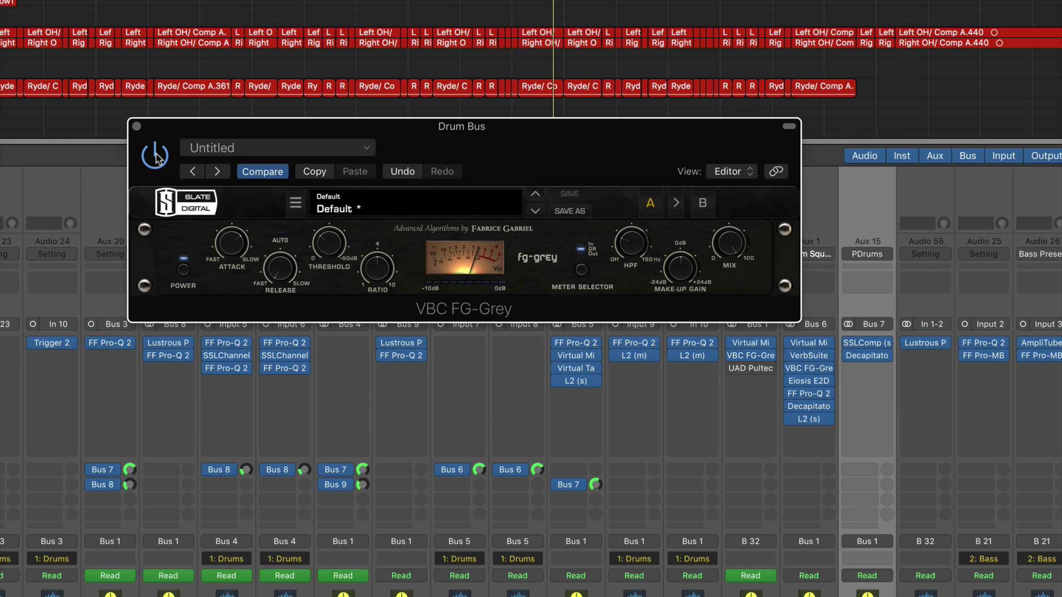
click(156, 158)
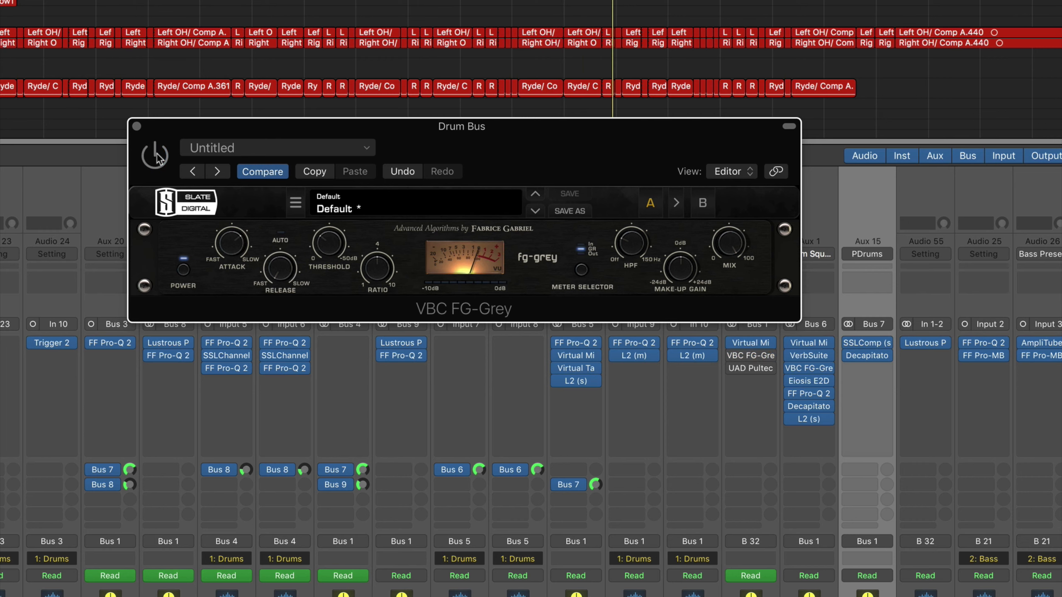
click(156, 157)
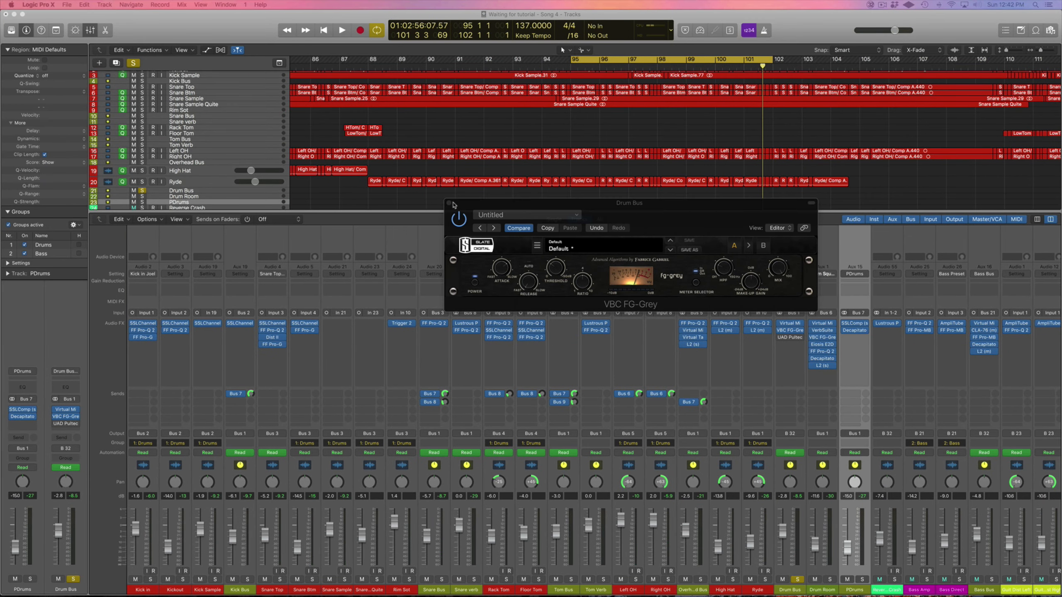
click(448, 203)
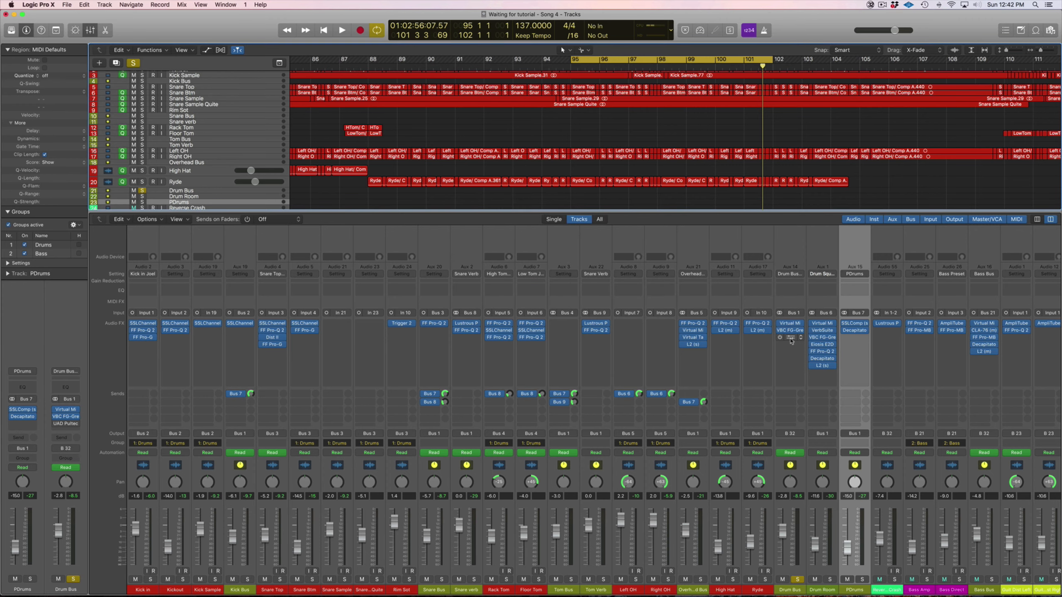
- Open the UAD Pultec EQP-1A Legacy equalizer on the Drum Bus, enable it and review its boost, bandwidth and high-frequency settings
click(791, 337)
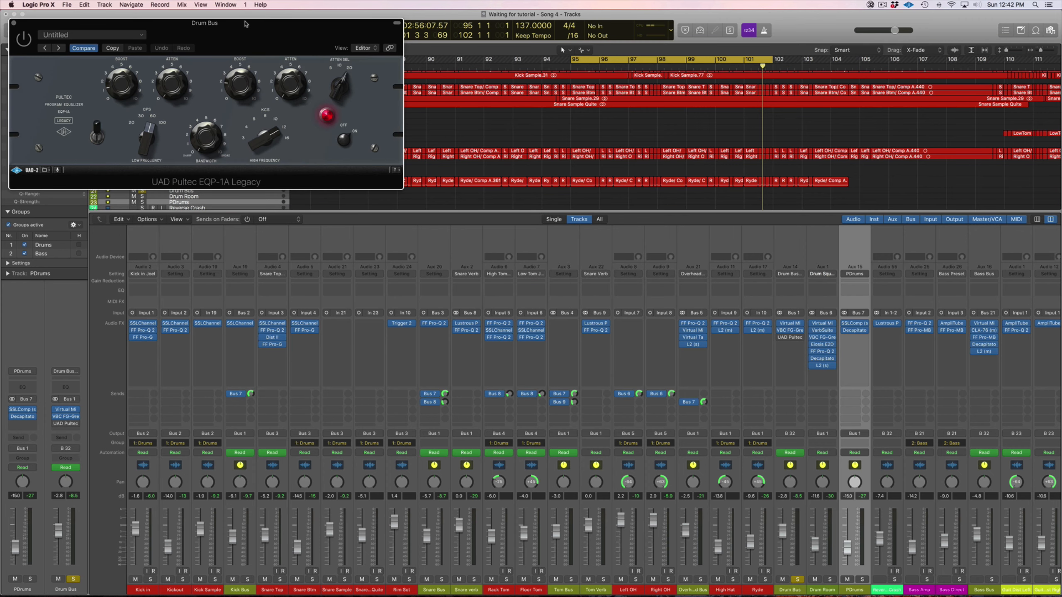
drag(246, 24, 686, 186)
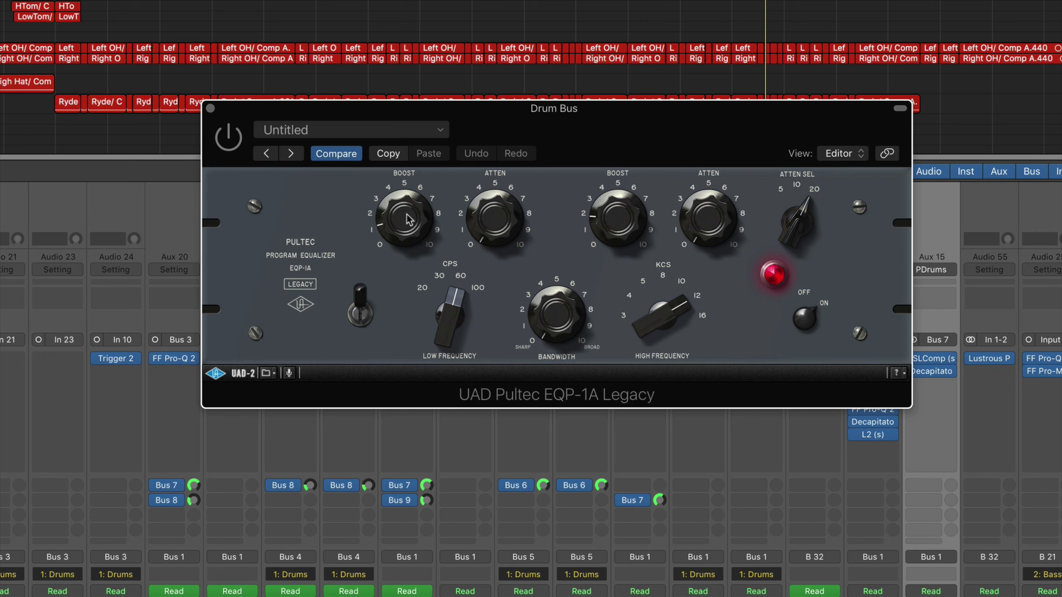
click(229, 138)
drag(544, 119, 539, 170)
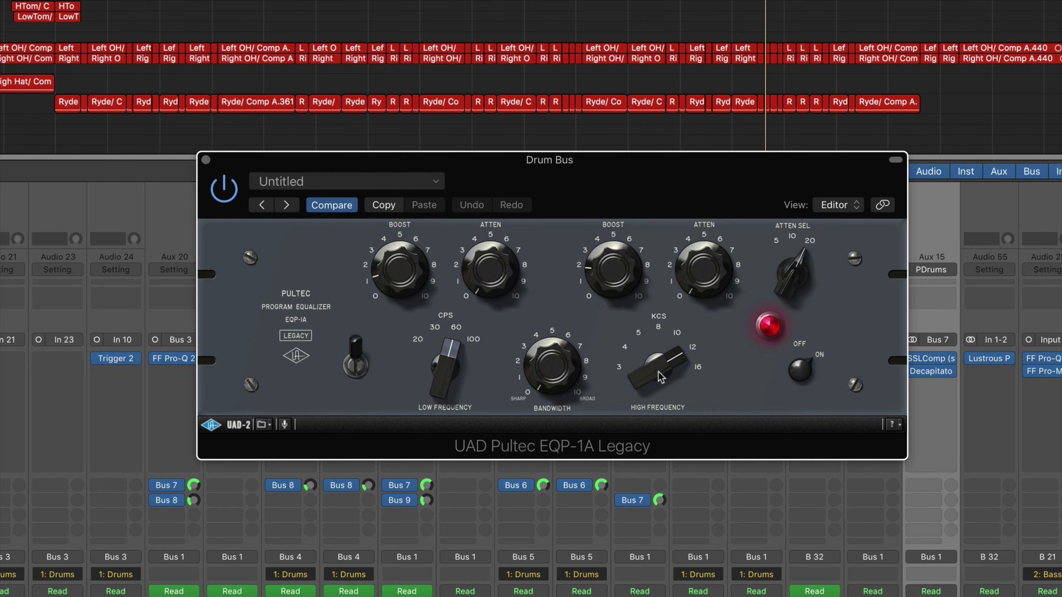
- Compare the Drum Bus with the UAD Pultec EQP-1A bypassed and active during playback, leaving it switched on
drag(529, 177, 561, 90)
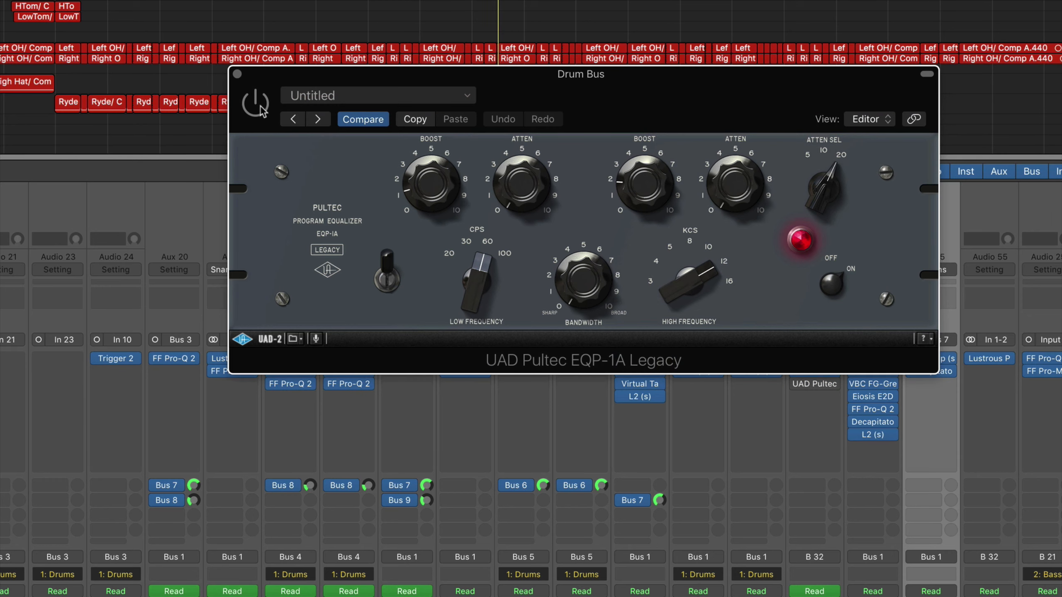
click(262, 112)
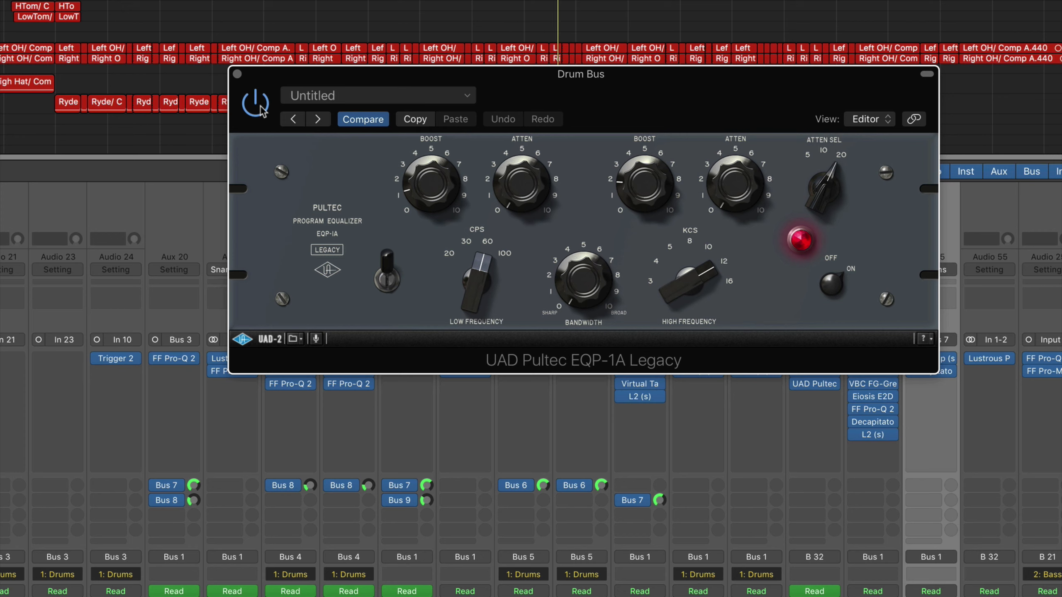
click(256, 105)
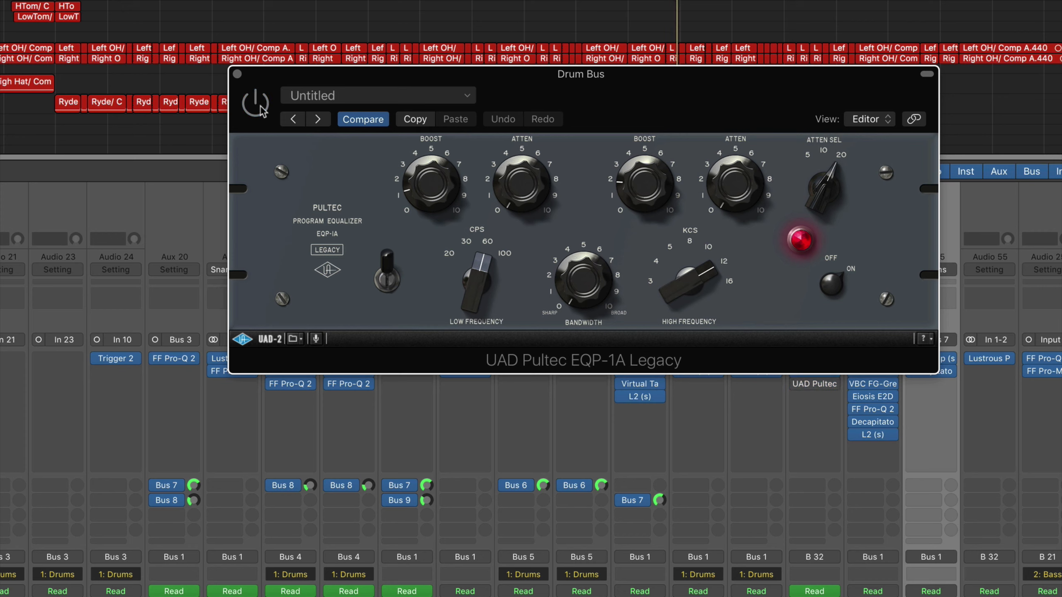
click(261, 109)
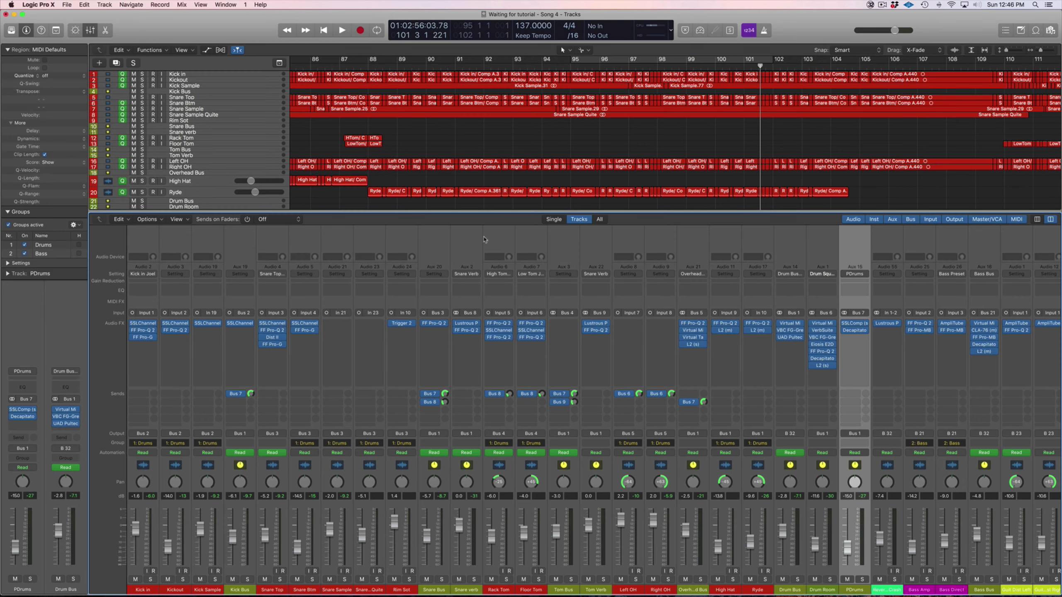
- Place the playhead near the song's beginning and enlarge the Reverse Crash track to an individual track zoom of 15
scroll(479, 171, down, 2)
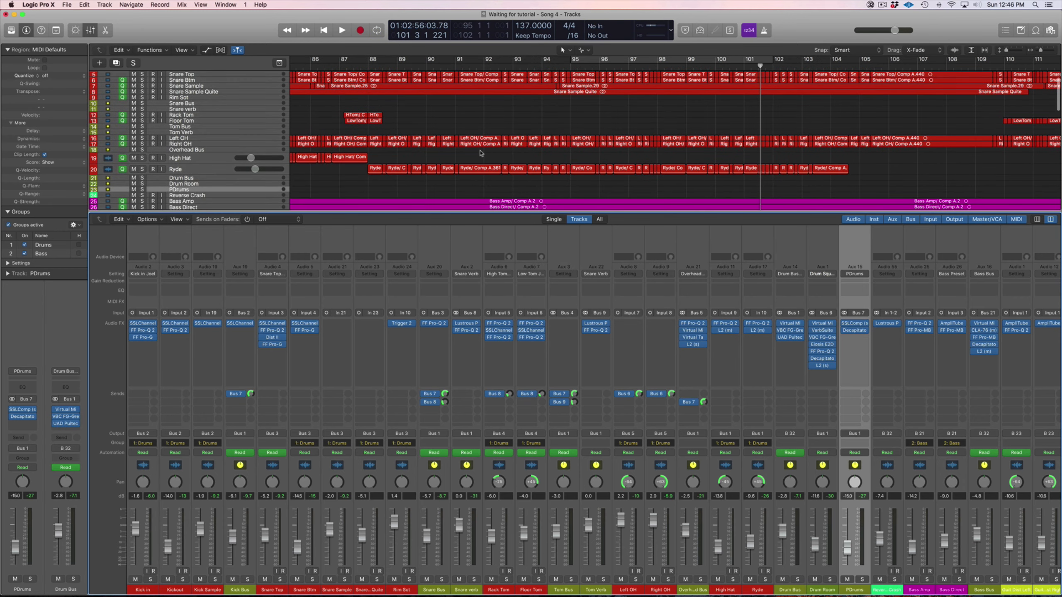
scroll(481, 154, left, 20)
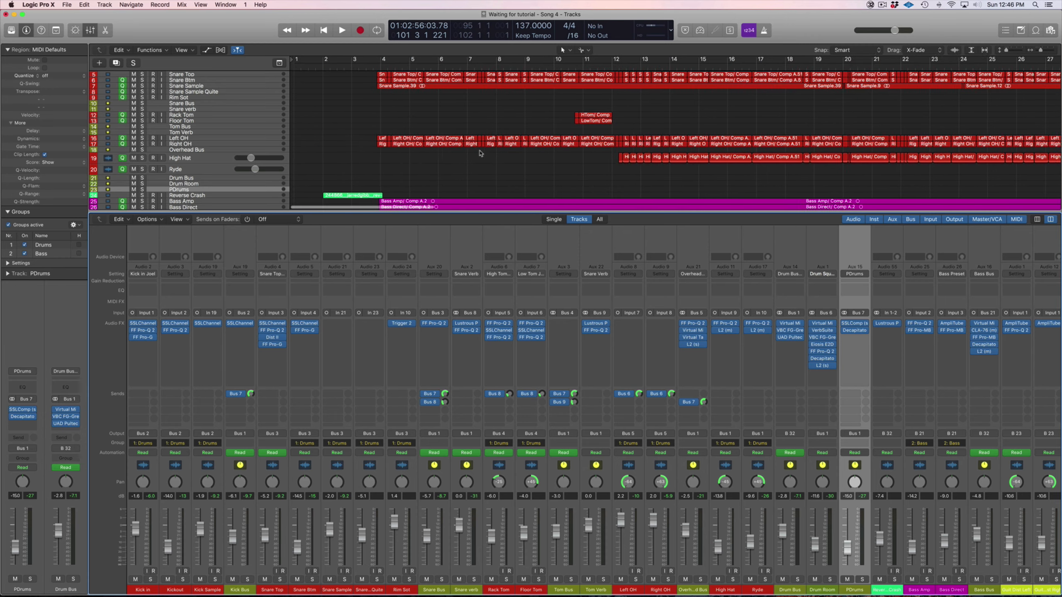
click(315, 67)
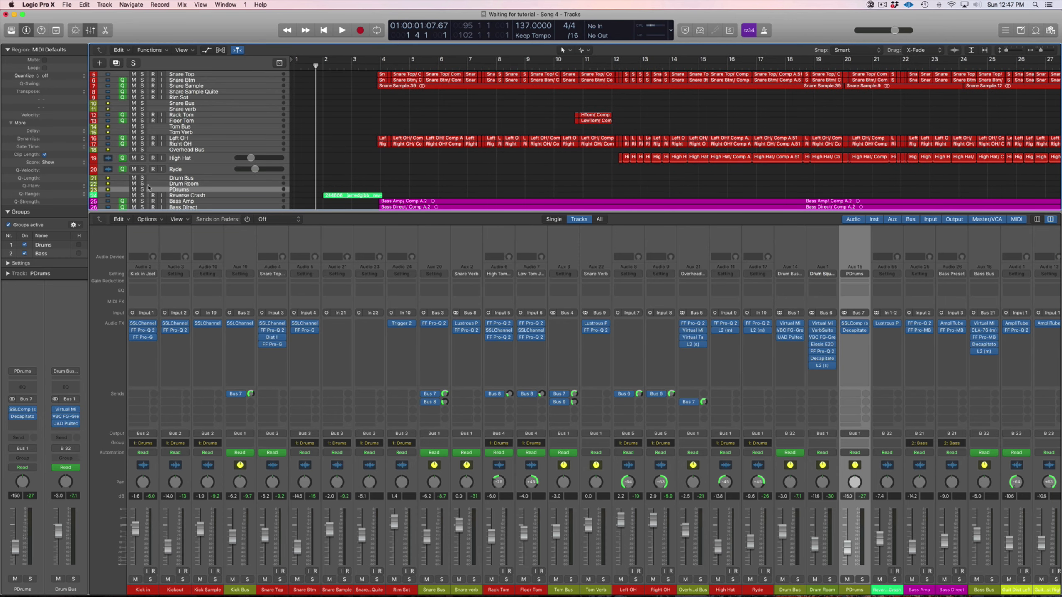
drag(94, 197, 94, 211)
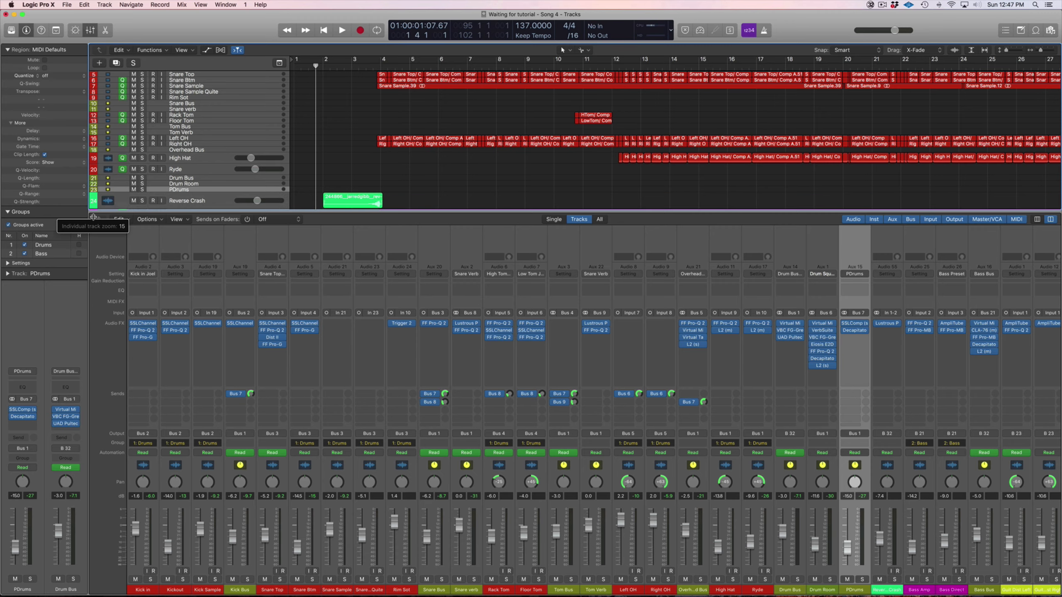
- Play the song from the start of the Reverse Crash region near bar 2
scroll(355, 119, down, 5)
scroll(355, 120, up, 3)
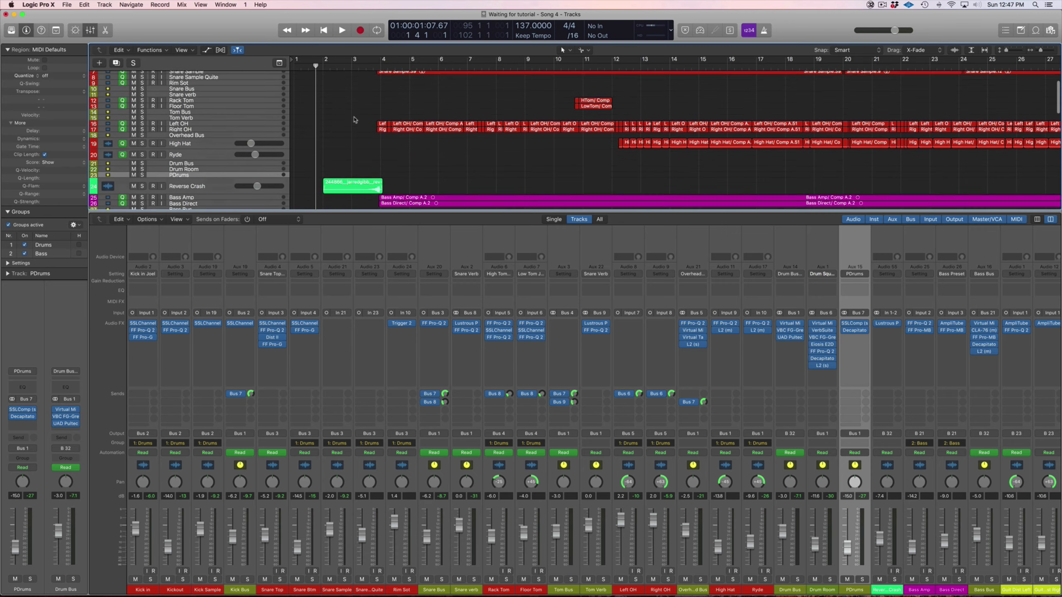
click(322, 67)
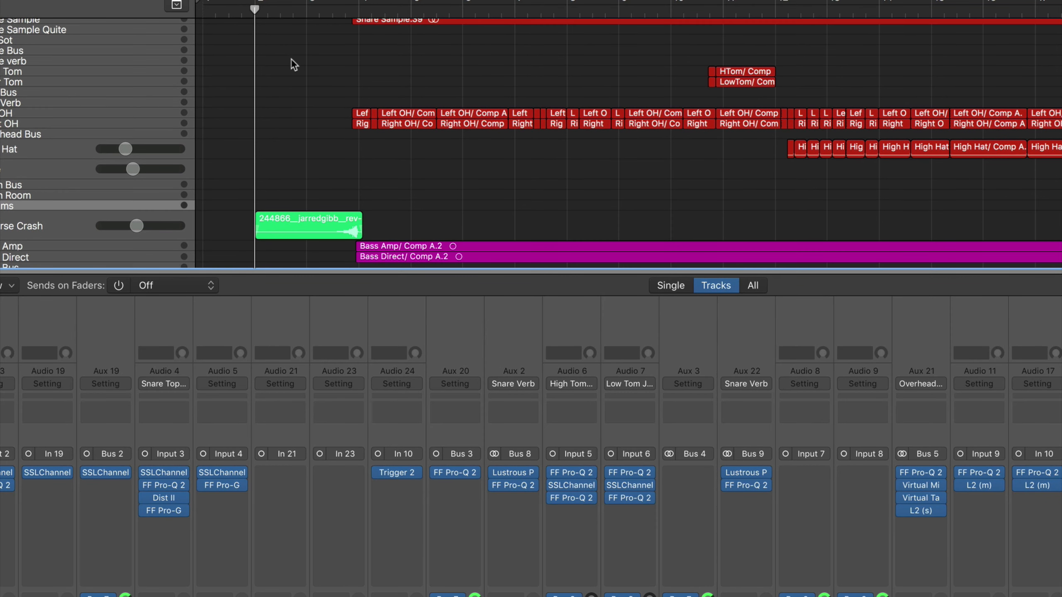
key(space)
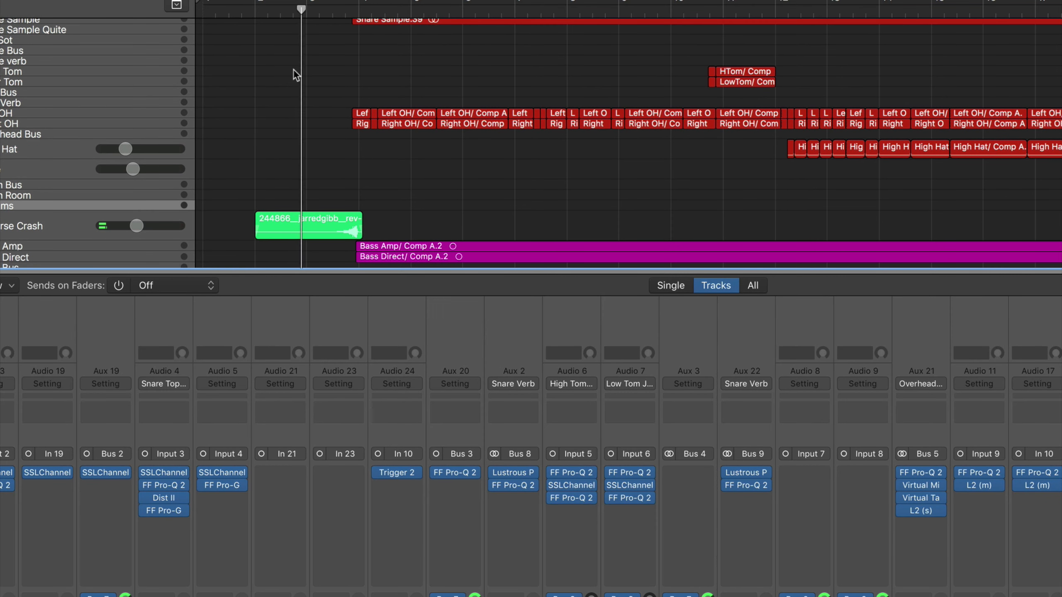